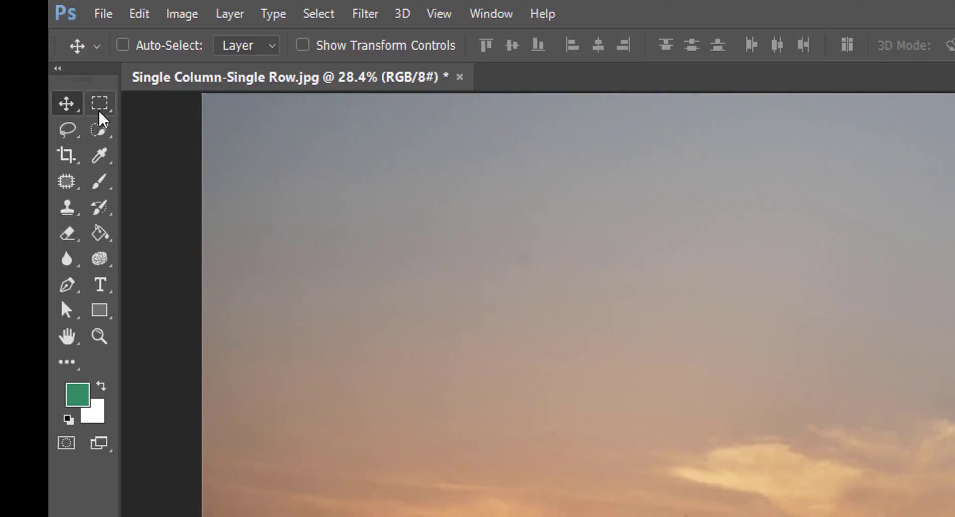
Step: Activate the Single Row Marquee Tool
left_click(99, 105)
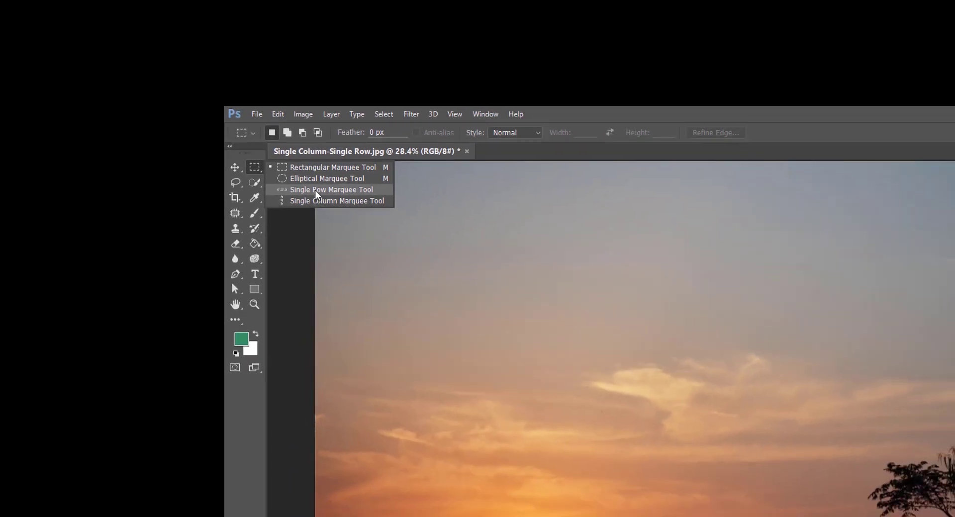
left_click(315, 193)
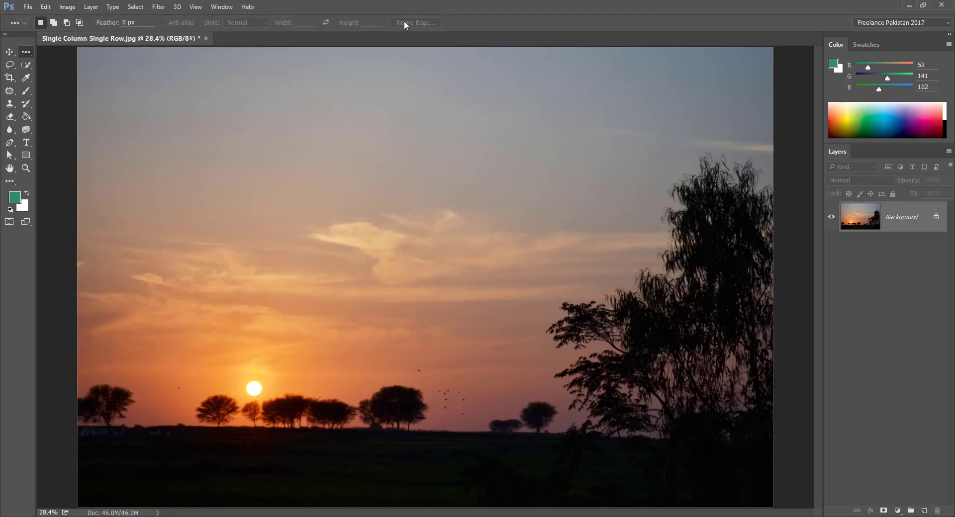
left_click(24, 24)
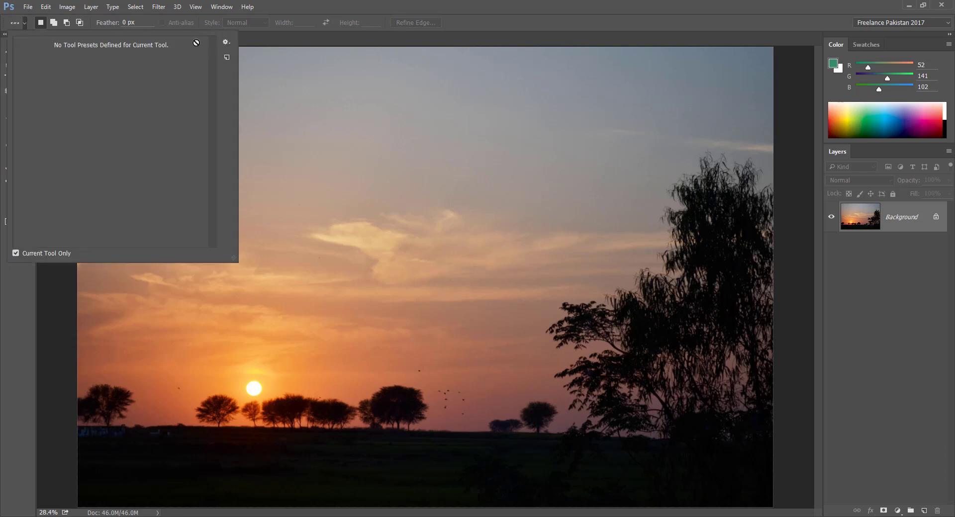
left_click(226, 42)
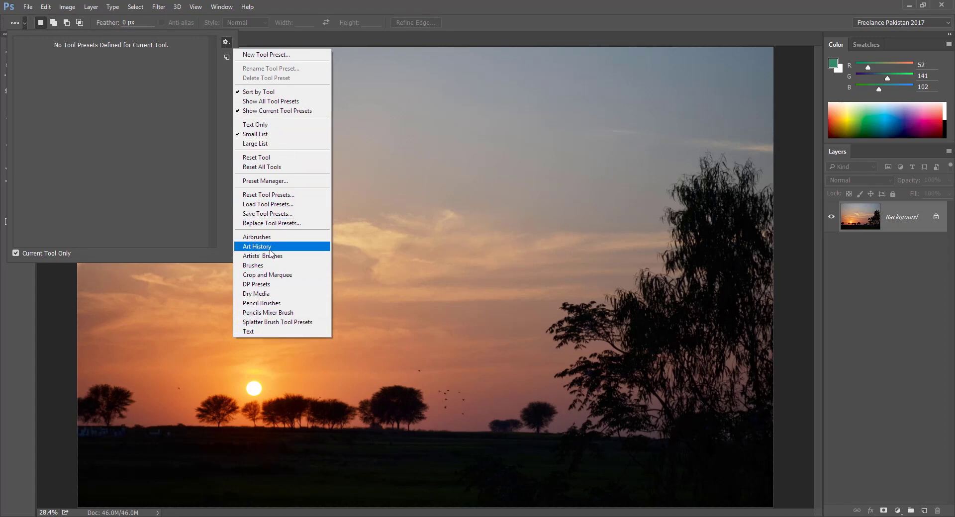
left_click(226, 58)
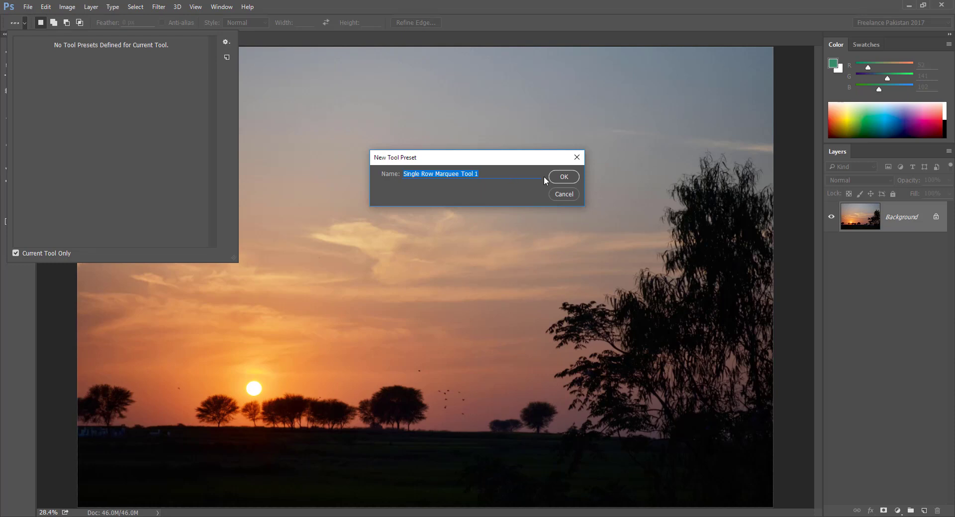
type("Any Name")
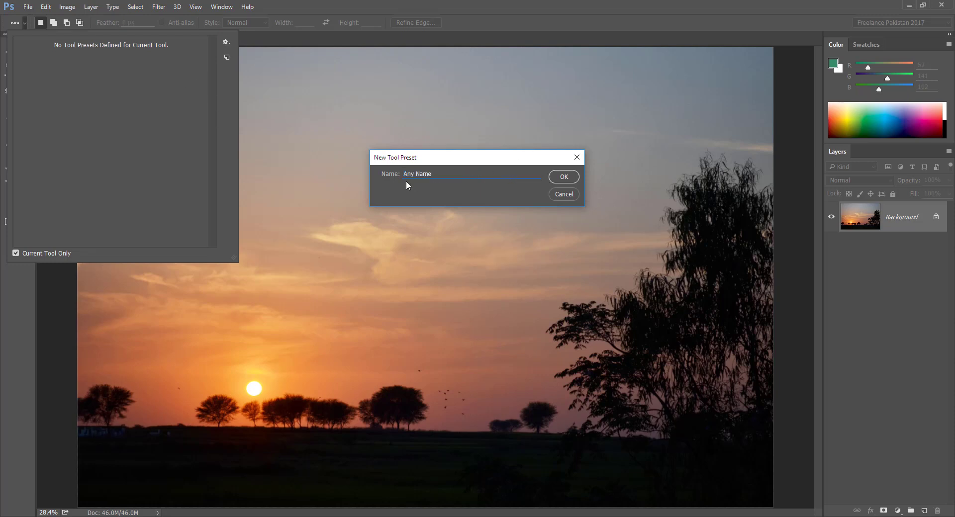
left_click(562, 194)
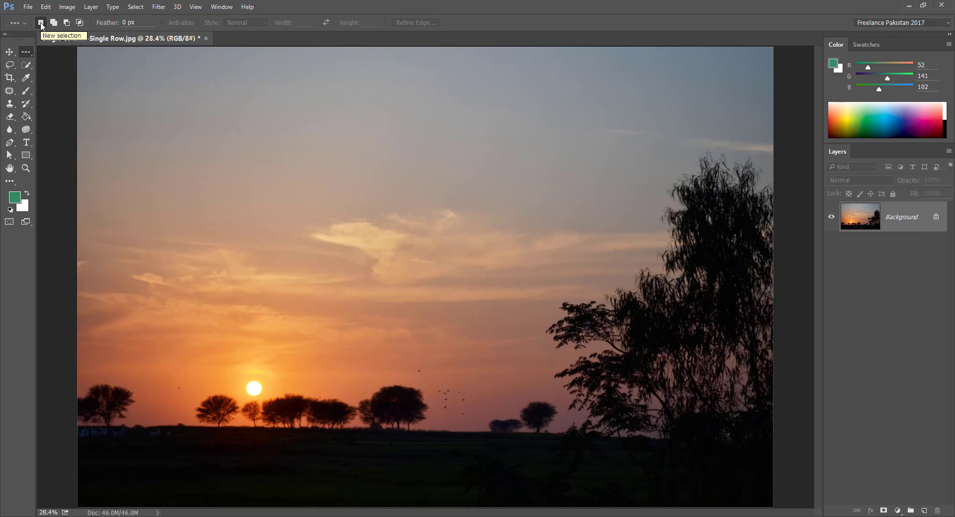
Step: Try the Rectangular and Elliptical Marquee tools, switching the latter to Add to selection and back to New selection
right_click(26, 51)
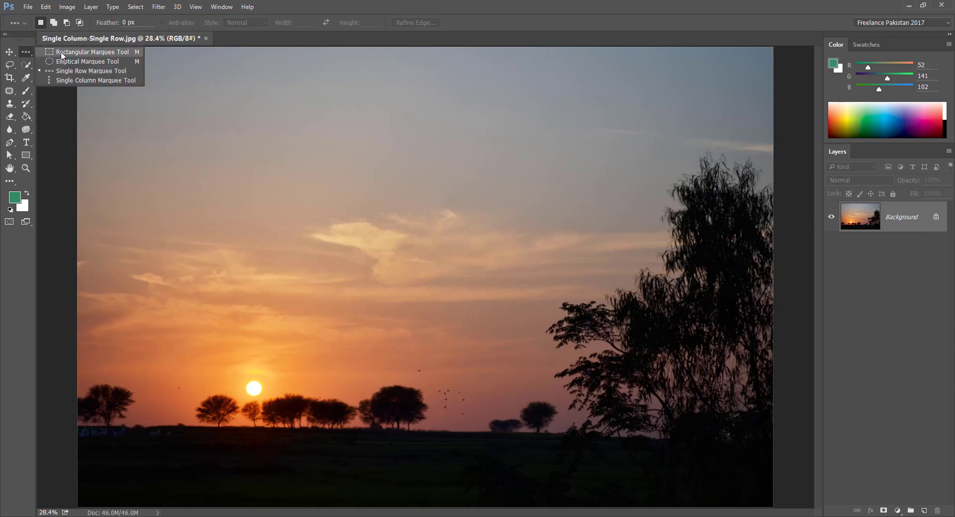
left_click(61, 51)
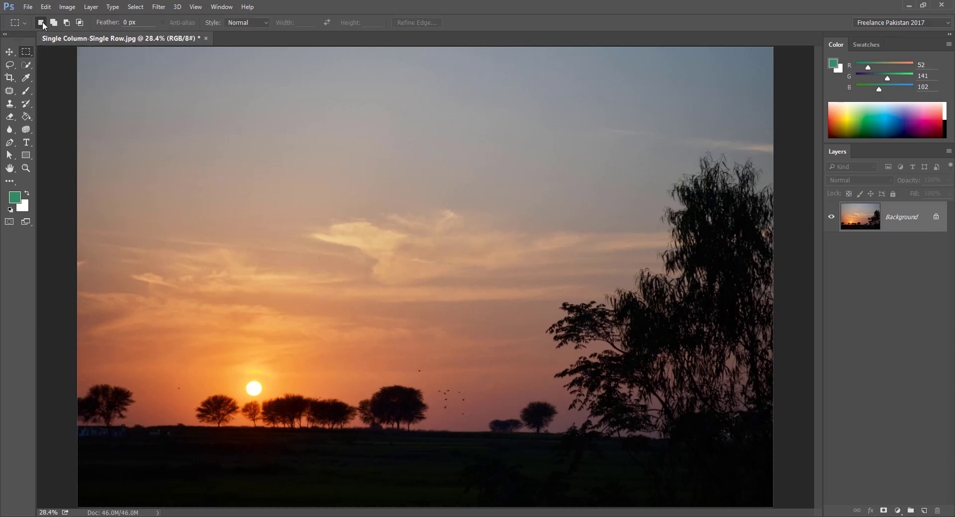
right_click(31, 51)
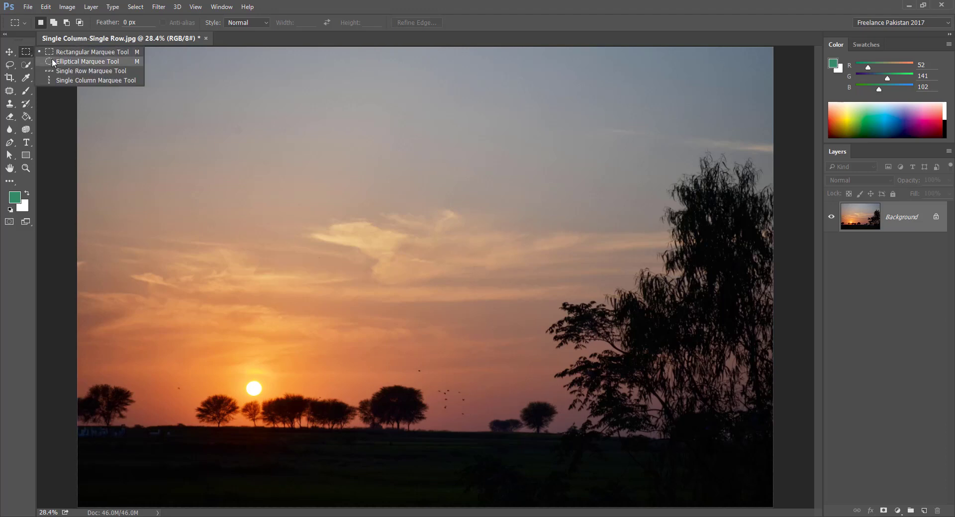
left_click(55, 61)
left_click(55, 23)
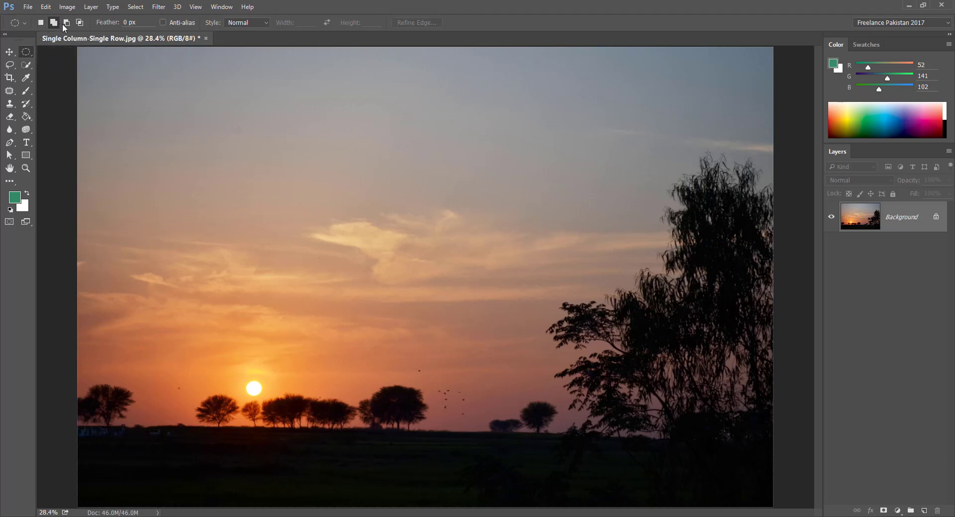
left_click(41, 22)
Step: Select a single pixel row across the upper sky, copy it to a new layer, and toggle the Background's visibility to inspect it
right_click(28, 53)
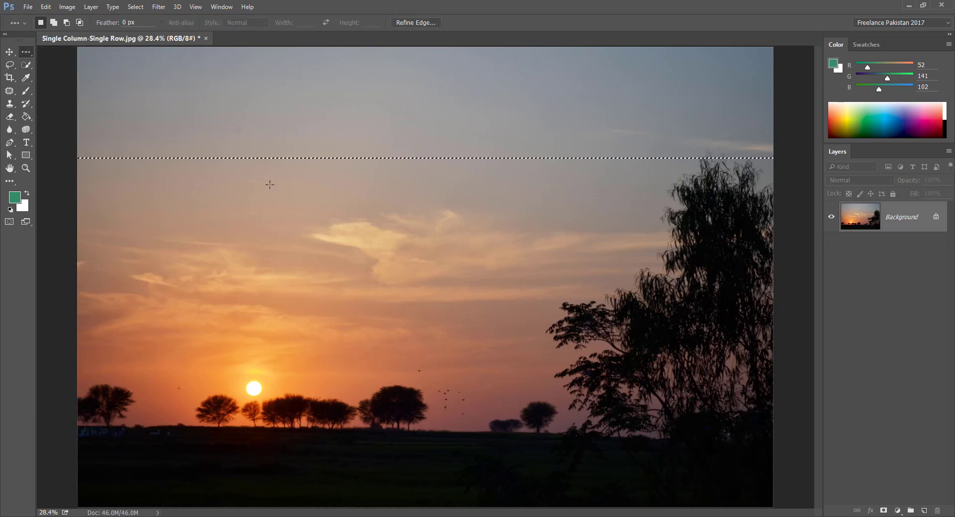
left_click_drag(302, 146, 835, 221)
key("ctrl+j")
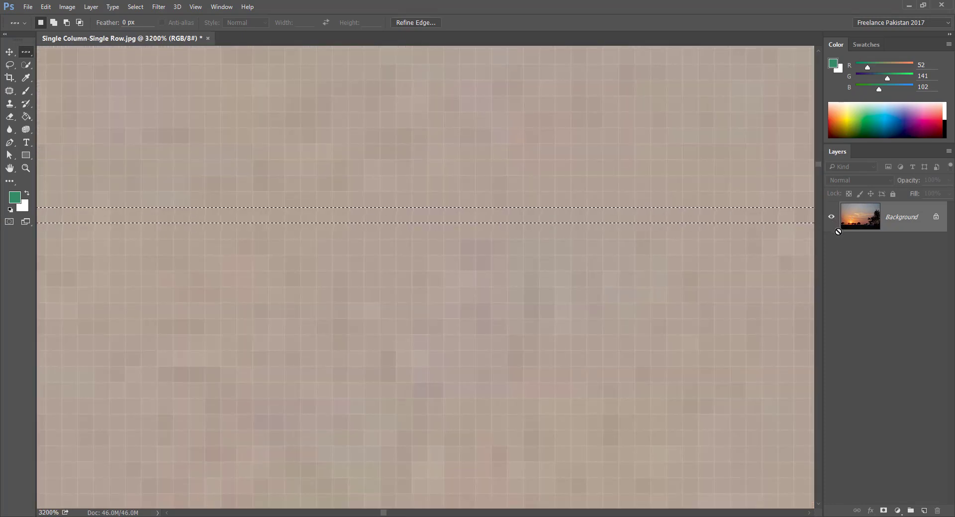
left_click(831, 247)
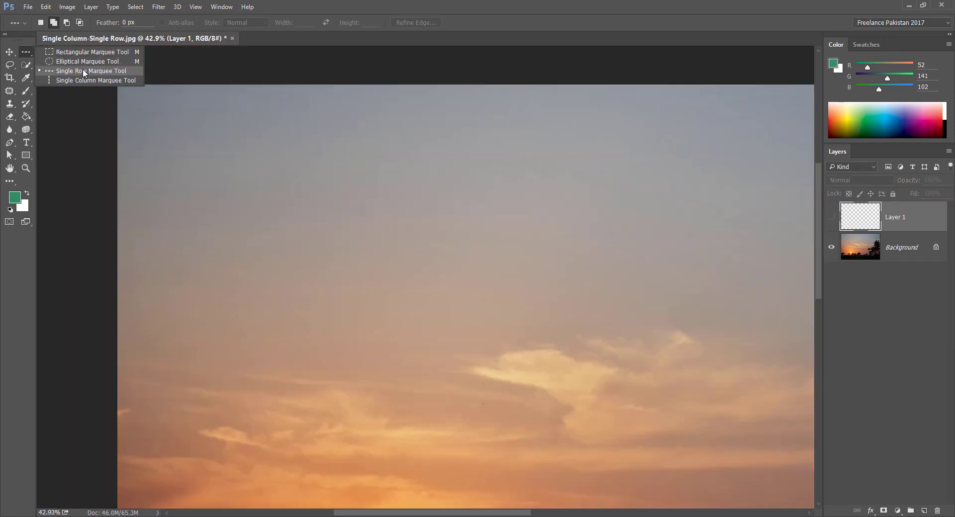
Step: Set the Single Row Marquee Tool to Add to selection and select a first pixel row across the sky
left_click(67, 68)
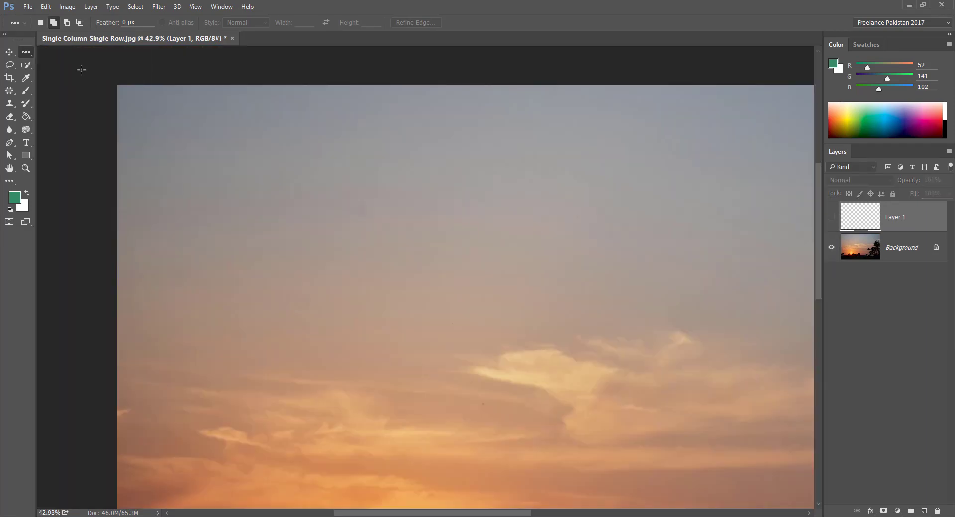
left_click(55, 24)
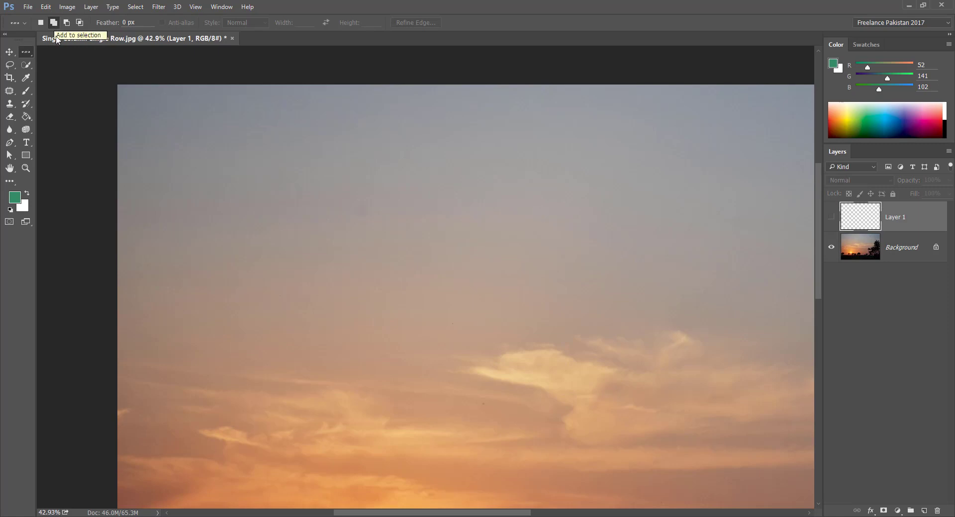
left_click(121, 183)
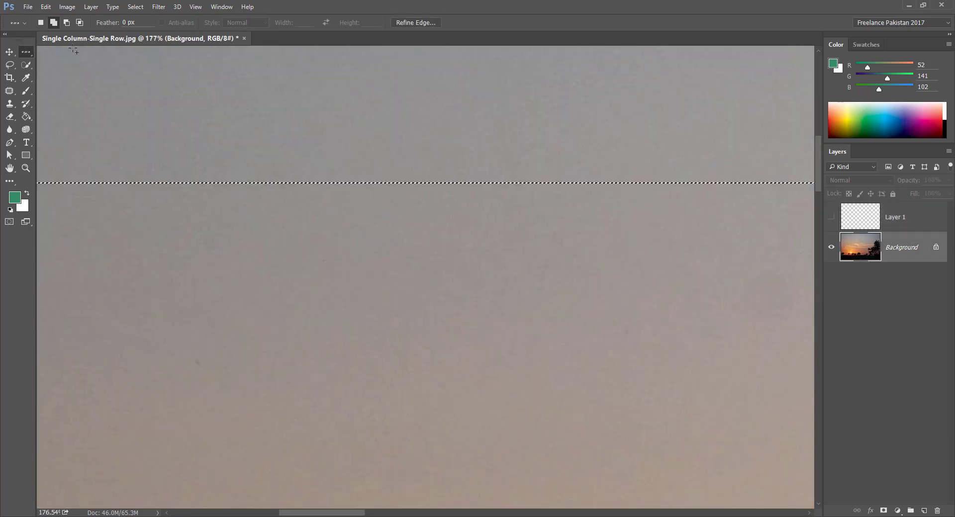
Step: Add seven more roughly evenly spaced single-row selections below the first row on the Background
left_click(54, 23)
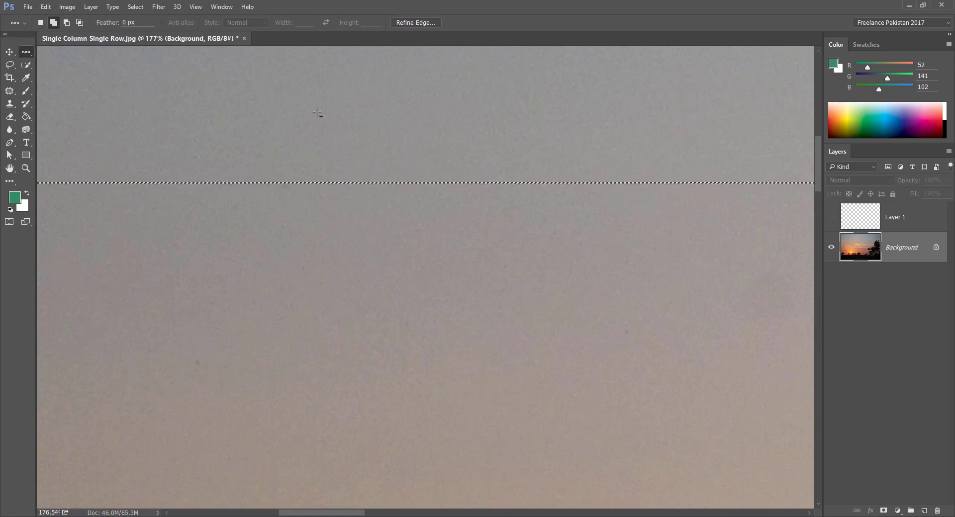
key("alt")
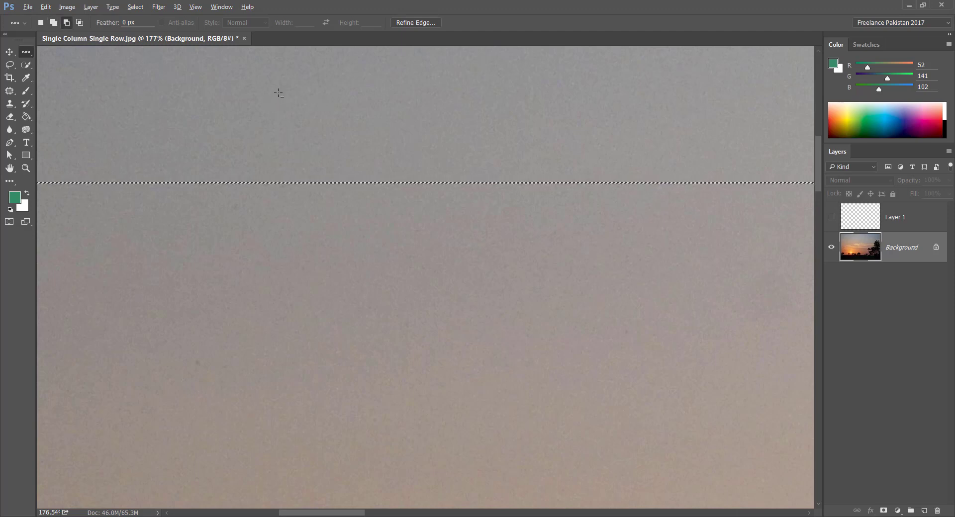
key("shift")
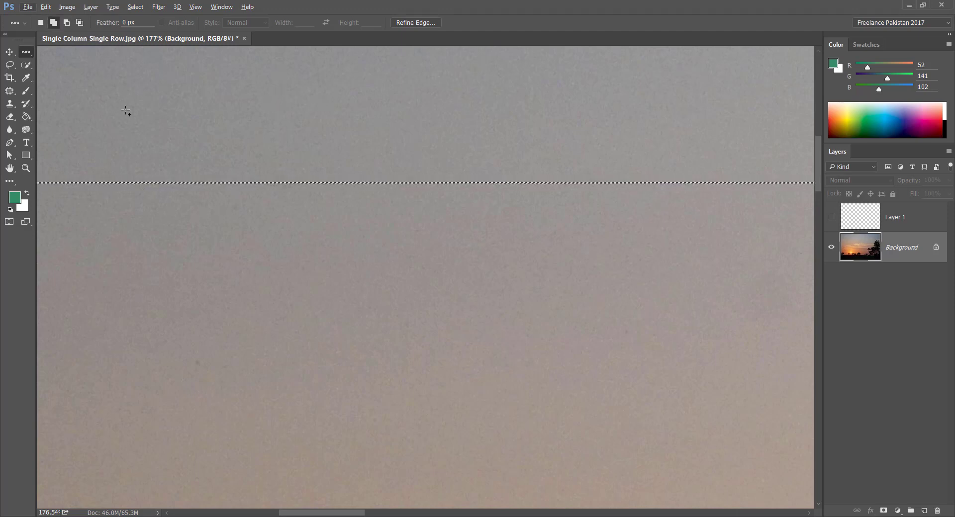
left_click(107, 219)
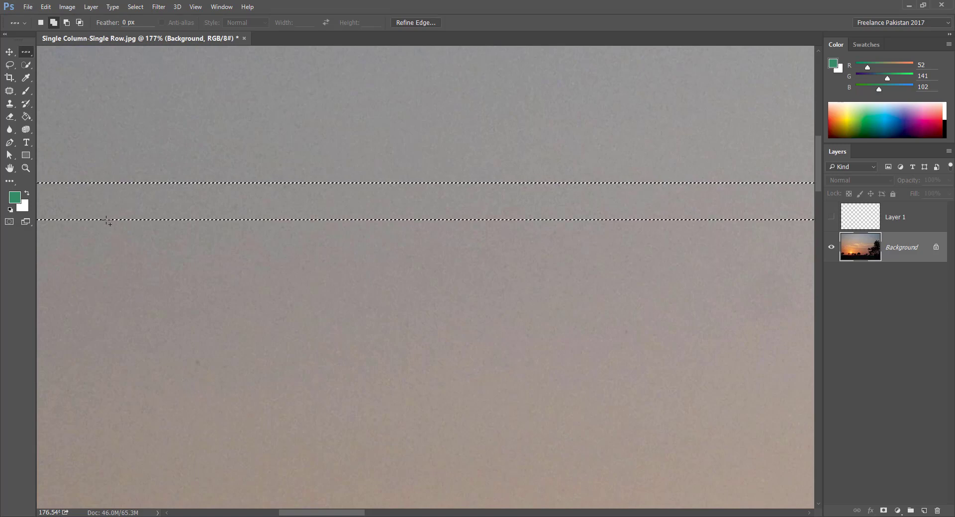
left_click(124, 263)
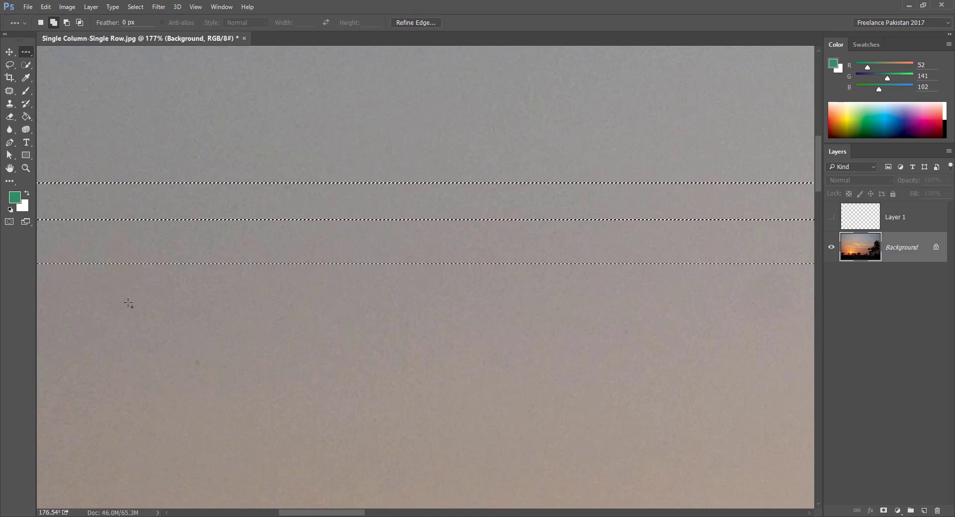
left_click(128, 302)
left_click(129, 341)
left_click(130, 379)
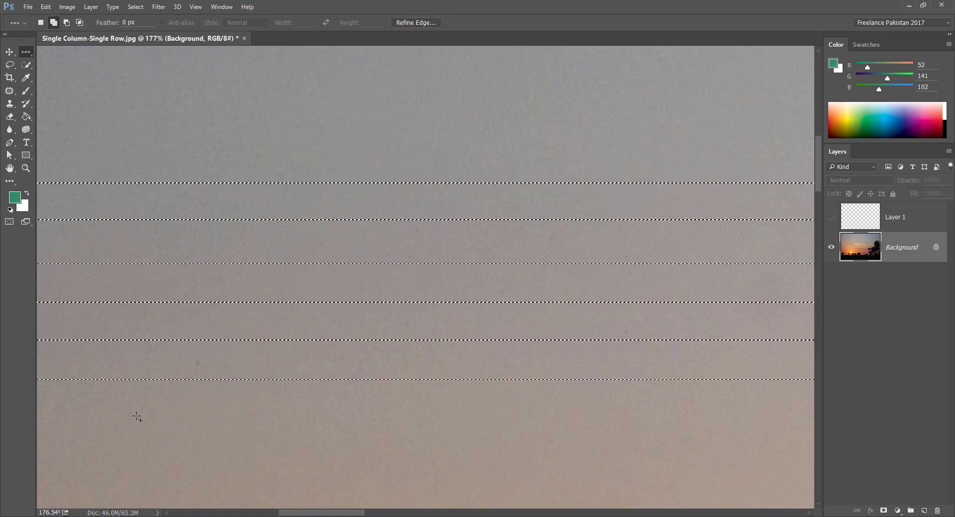
left_click(135, 417)
left_click(134, 457)
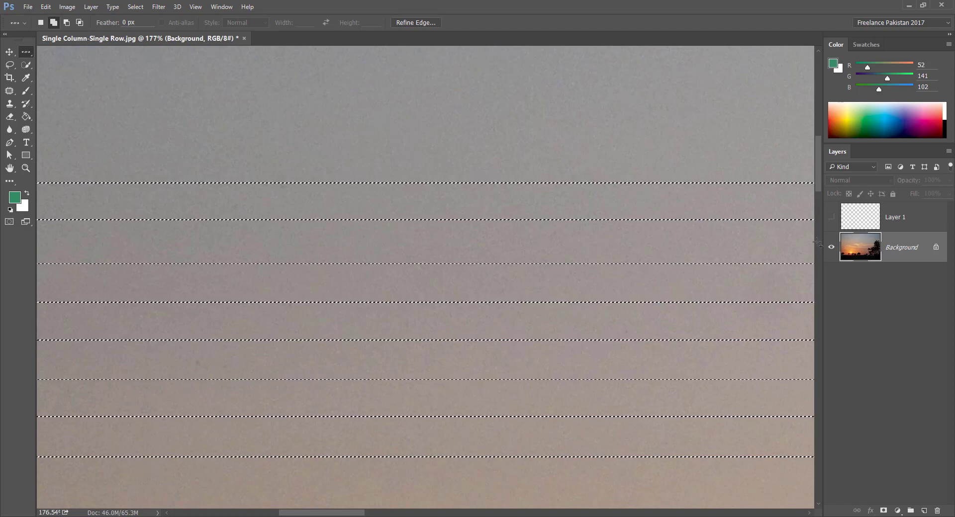
Step: Copy the eight selected rows to a new layer, and hide the Background to inspect the thin lines alone
key("ctrl+shift+alt+n")
key("ctrl+d")
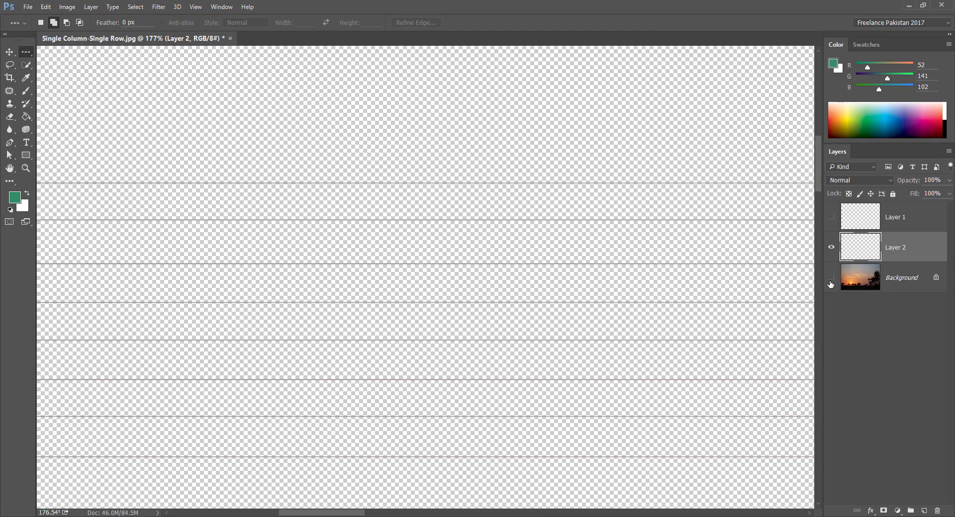
left_click(831, 278)
left_click_drag(450, 285, 512, 299)
left_click_drag(721, 218, 609, 256)
left_click_drag(491, 287, 501, 292)
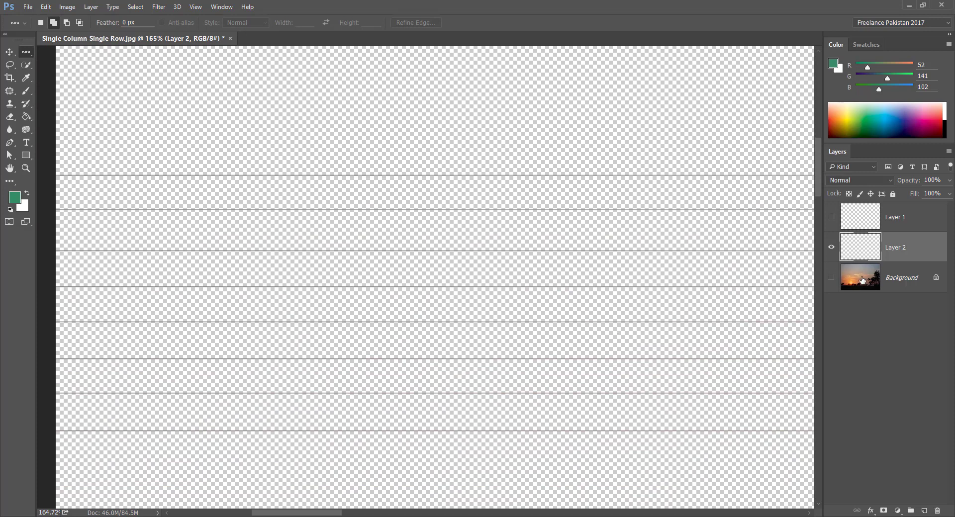
Step: Hide the copied lines, show the Background, and select three spaced rows across the sky with the marquee in Subtract from selection mode
left_click(831, 246)
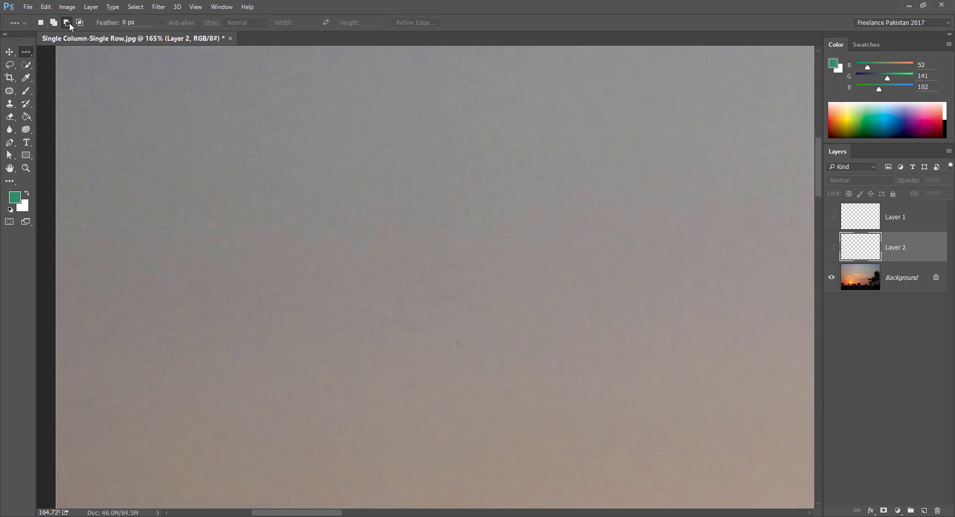
left_click(115, 145)
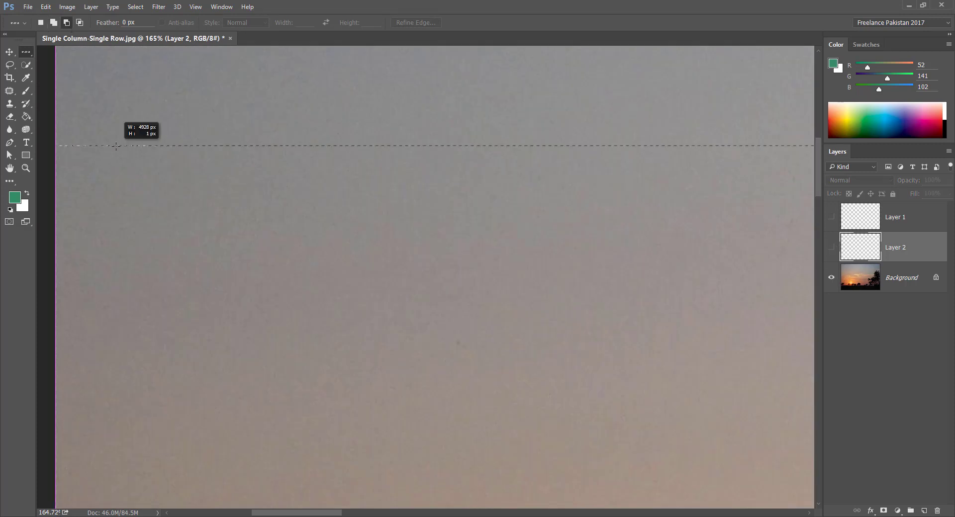
left_click(128, 182, "shift")
left_click(134, 218, "shift")
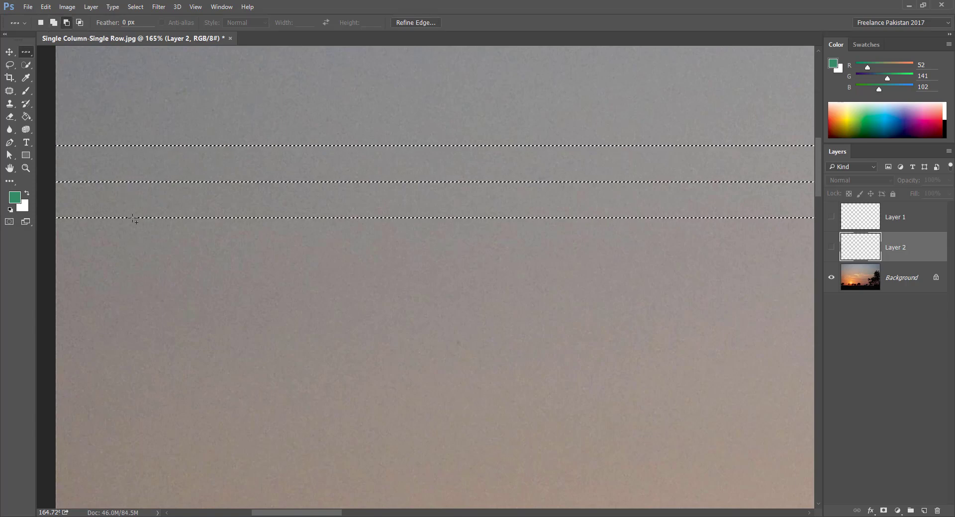
Step: Subtract the lowest row from the three-row selection and deselect the remaining rows
key("alt")
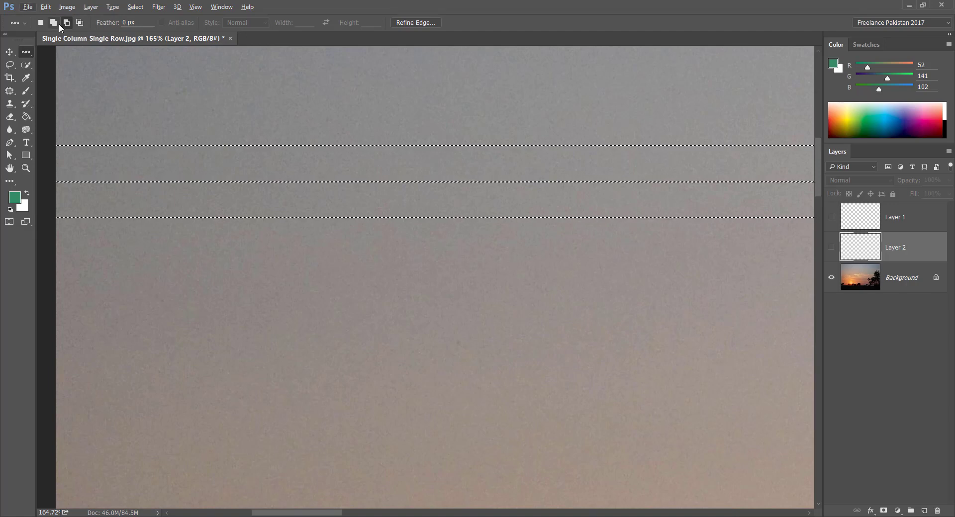
left_click(67, 22)
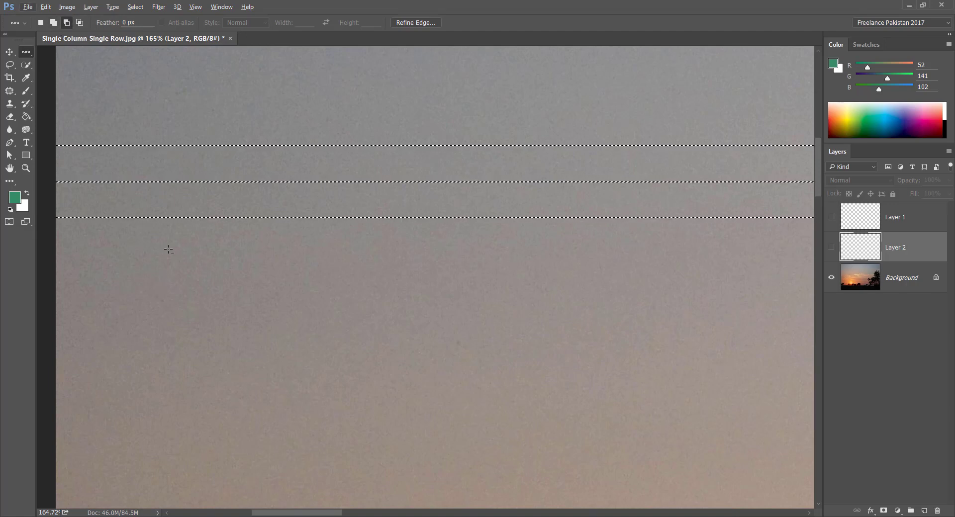
left_click(183, 217)
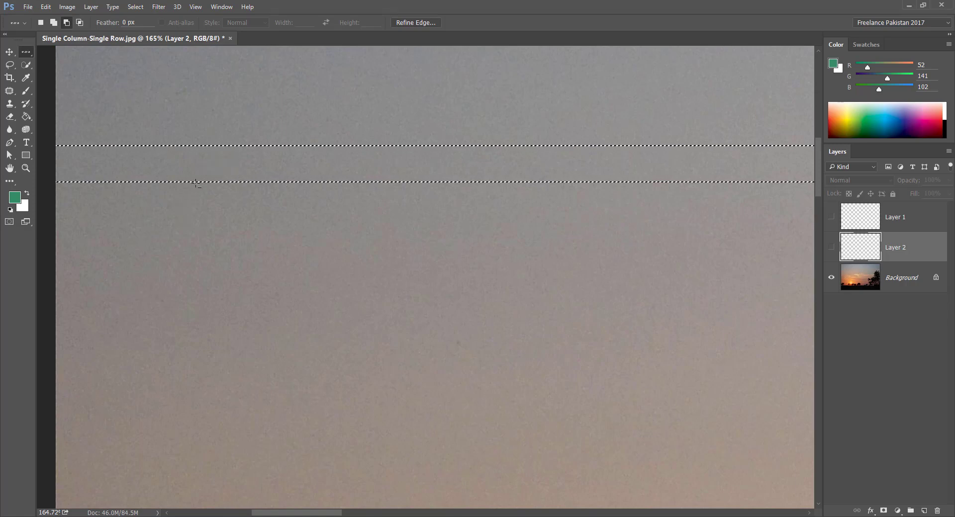
key("ctrl+d")
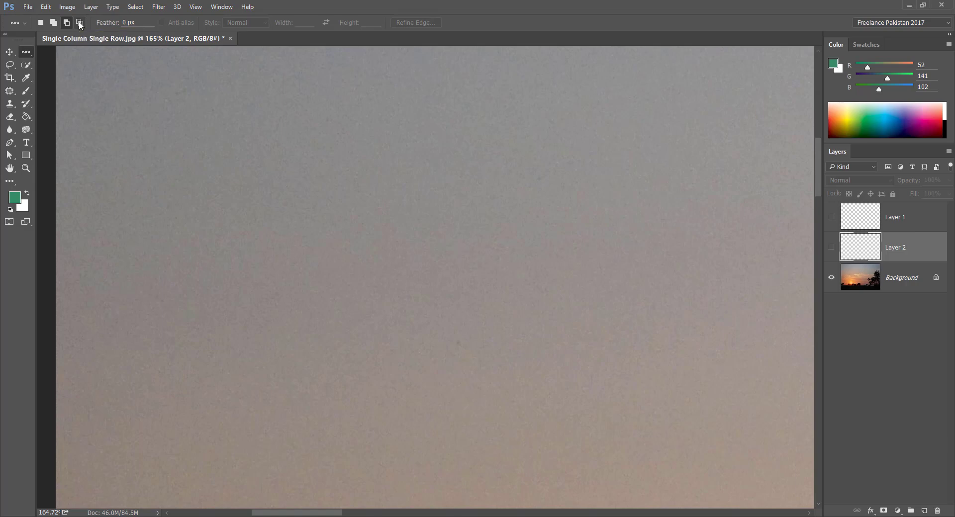
Step: Draw a rectangular selection over the upper-left part of the visible sky with the Rectangular Marquee Tool
right_click(29, 52)
left_click(46, 52)
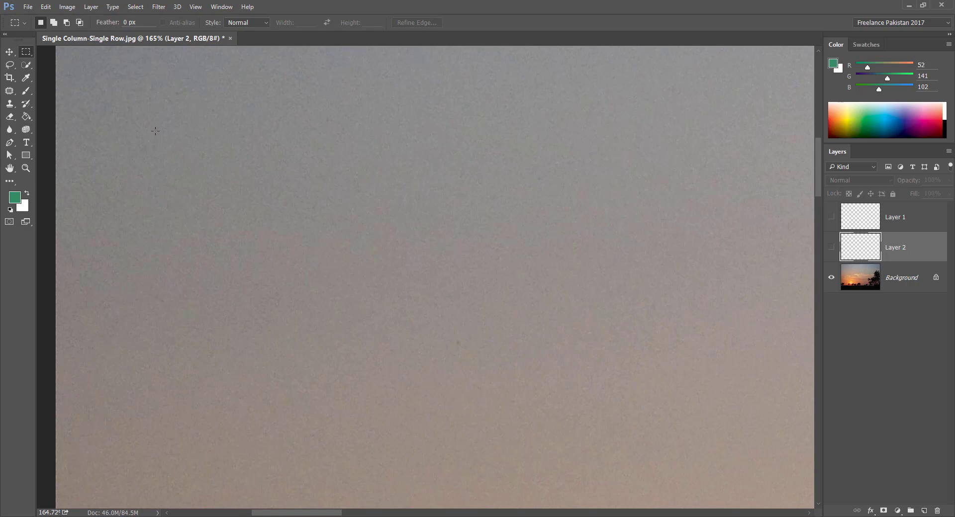
left_click_drag(155, 131, 476, 309)
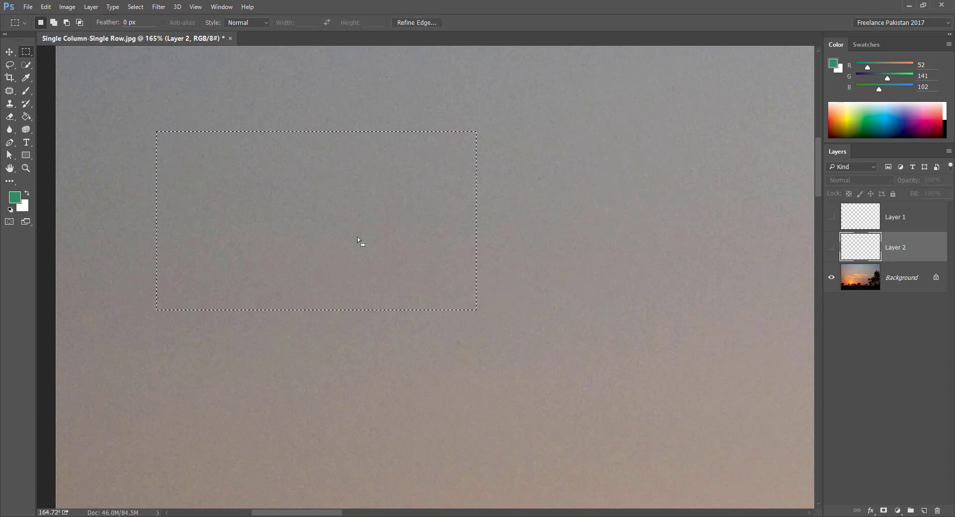
Step: Intersect the rectangular selection with a single row through its middle, using the Single Row Marquee Tool in Intersect with selection mode
right_click(28, 53)
left_click(52, 69)
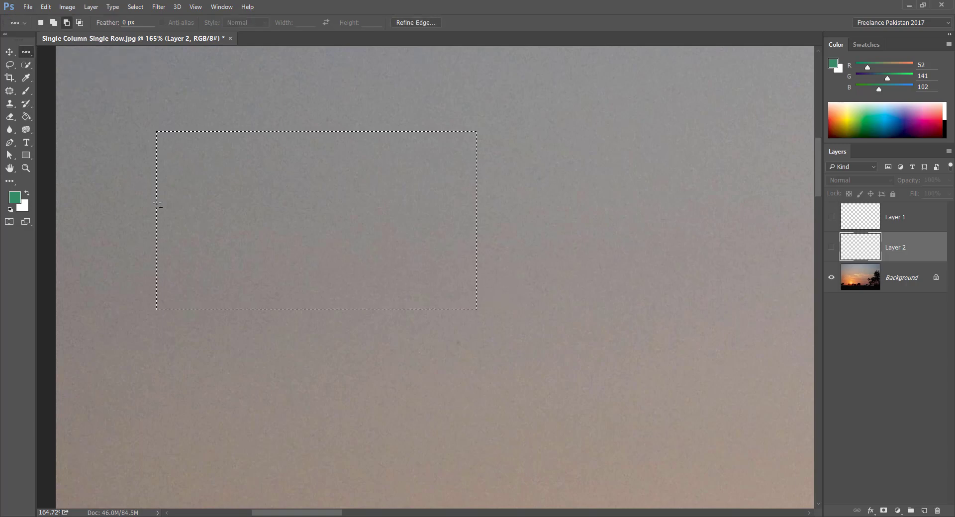
left_click(79, 23)
left_click_drag(155, 204, 157, 225)
Step: Copy the intersected row segment from the Background to a new layer, and hide the Background to inspect the short line alone
left_click(872, 284)
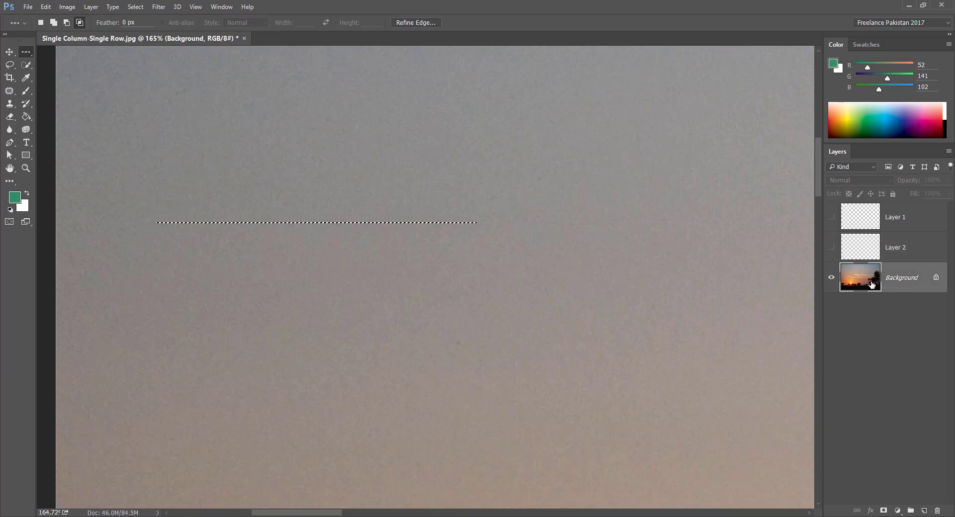
key("ctrl+j")
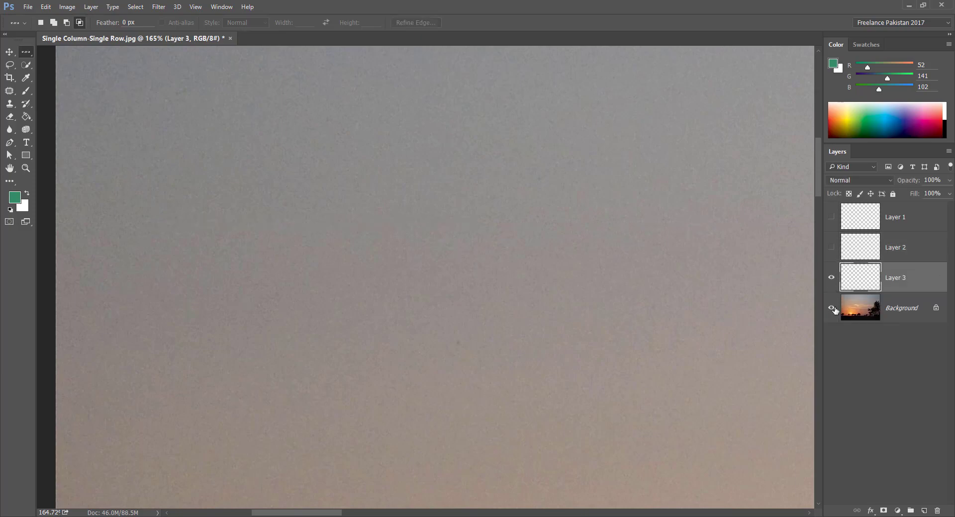
left_click(831, 308)
left_click_drag(294, 224, 345, 258)
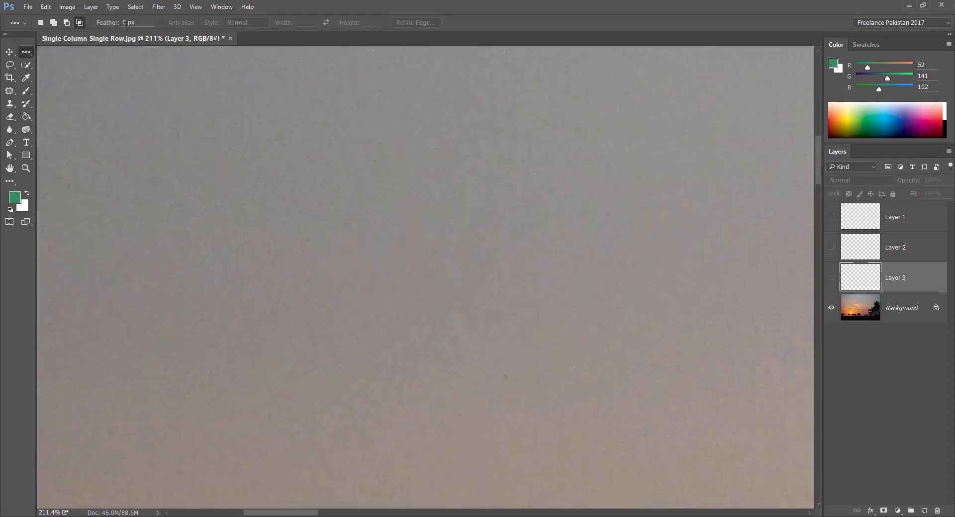
Step: Select one pixel column near the left of the visible sky with the Single Column Marquee Tool
right_click(29, 53)
left_click(63, 80)
right_click(27, 51)
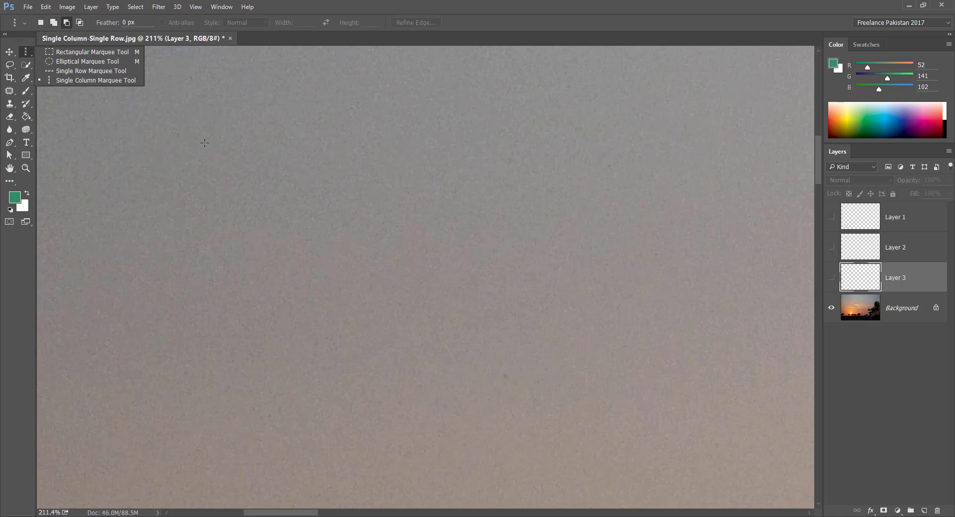
left_click(67, 81)
left_click(155, 139)
left_click(226, 182)
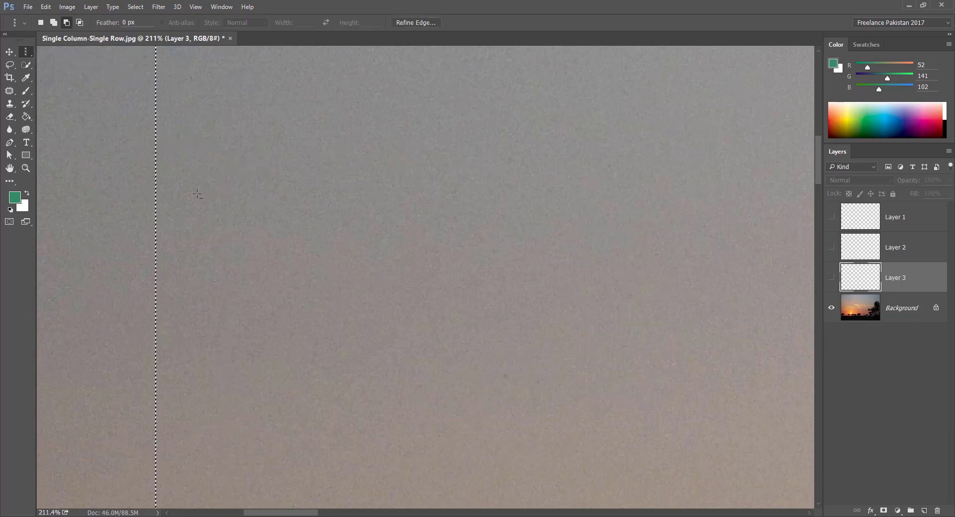
Step: Add seven more spaced single-column selections to the right of the first column
left_click(187, 118, "shift")
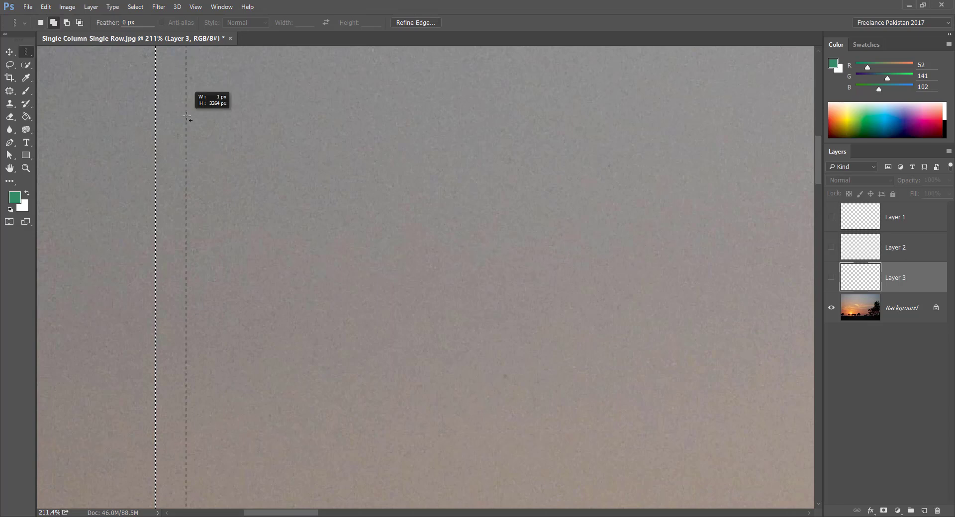
left_click(217, 137, "shift")
left_click(242, 145, "shift")
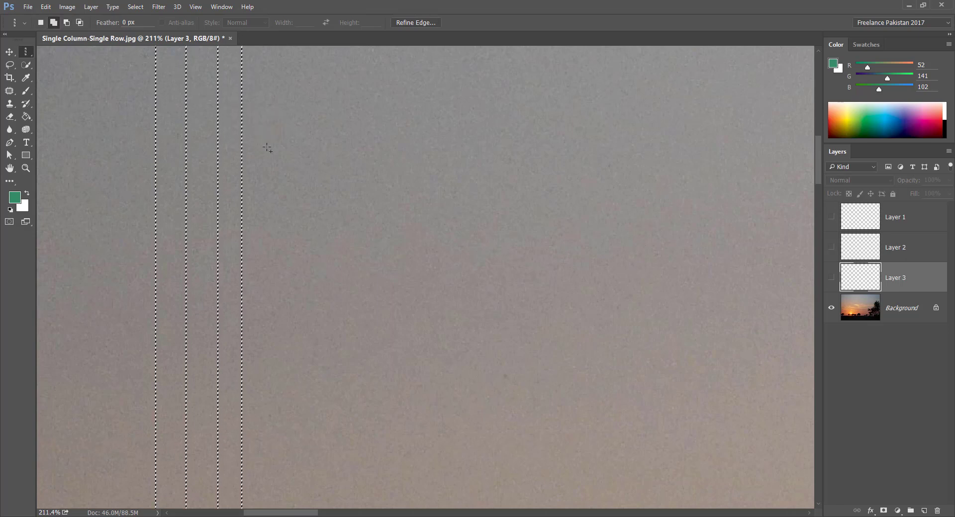
left_click(275, 149, "shift")
left_click(296, 150, "shift")
left_click(323, 149, "shift")
left_click(378, 144, "shift")
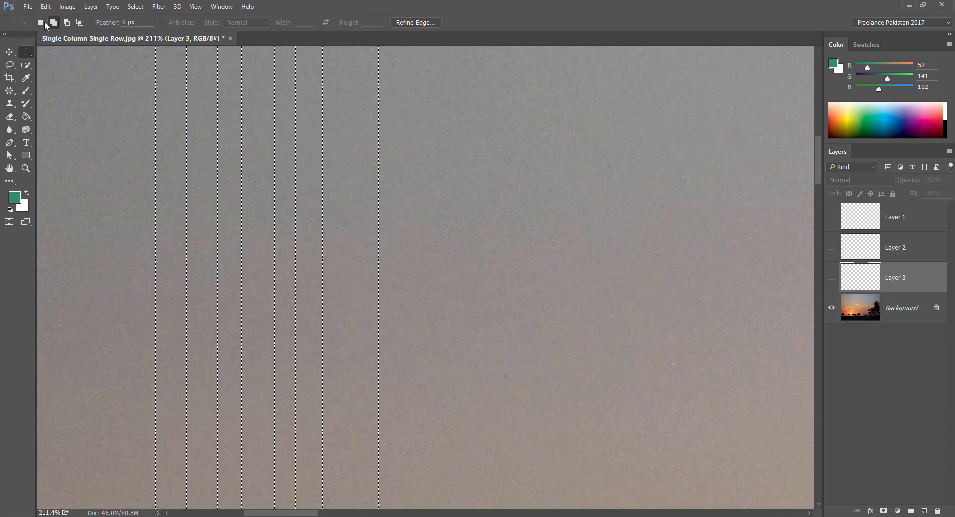
Step: Add six spaced single-row selections across the eight selected columns with the Single Row Marquee Tool, forming a grid in the sky
right_click(28, 52)
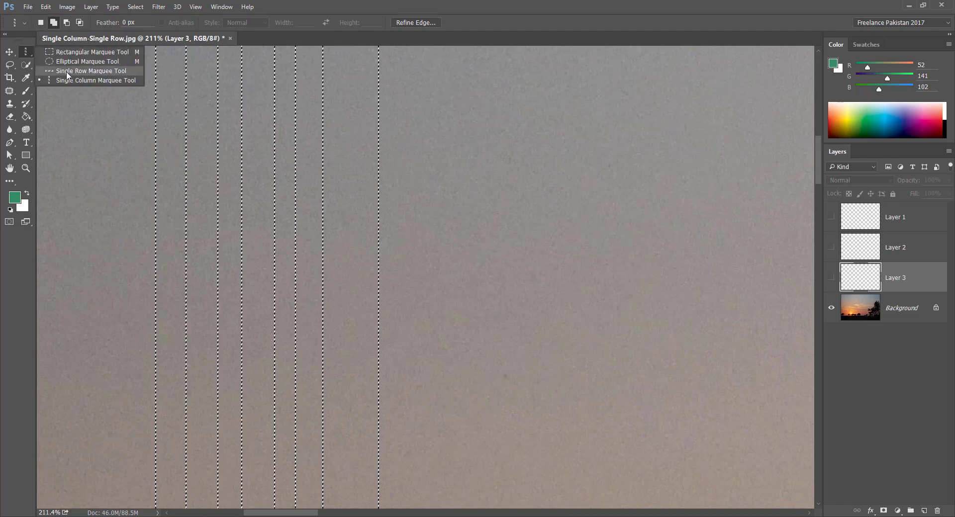
left_click(68, 73)
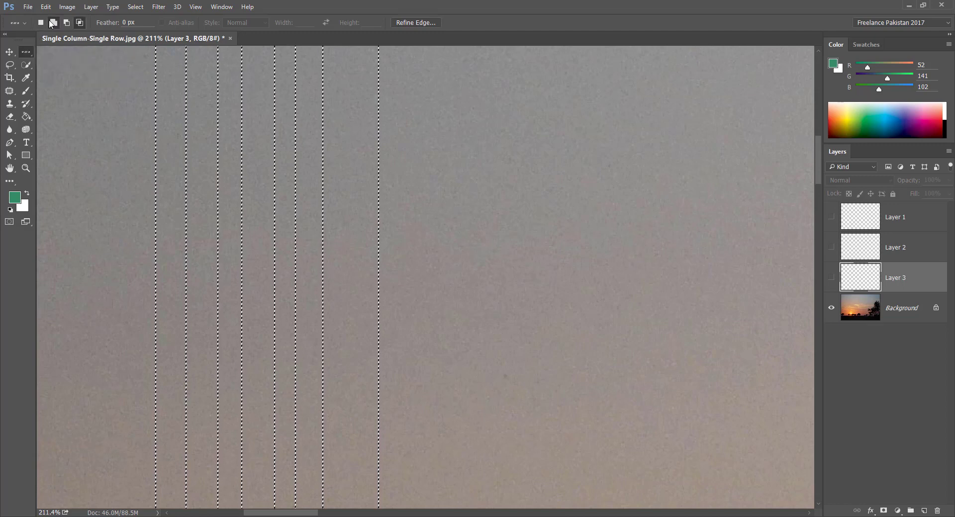
left_click(68, 130, "shift")
left_click(70, 153, "shift")
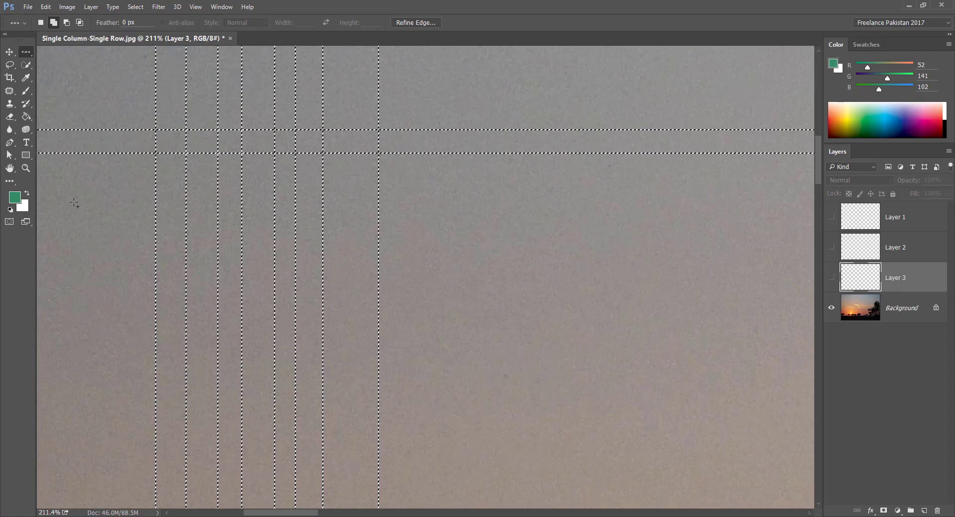
left_click(72, 174, "shift")
left_click(78, 207, "shift")
left_click(77, 268, "shift")
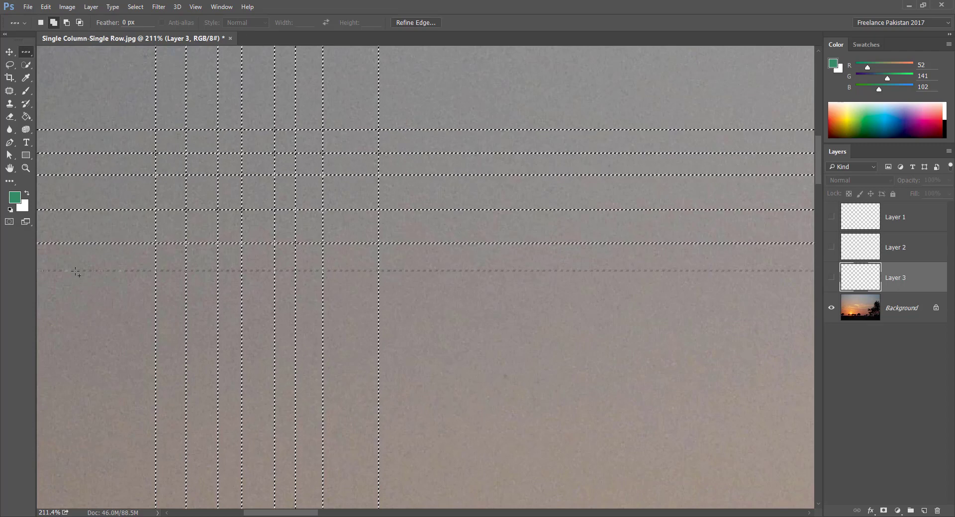